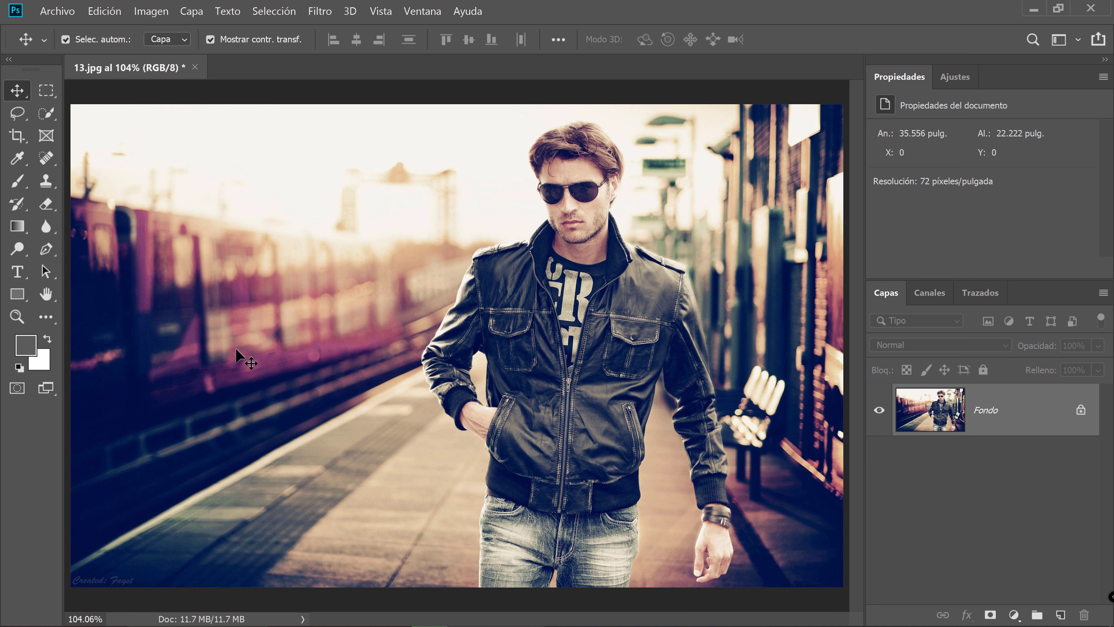
- Switch to the standard Eraser tool (Herramienta Borrador) from the eraser group
left_click(45, 204)
right_click(45, 206)
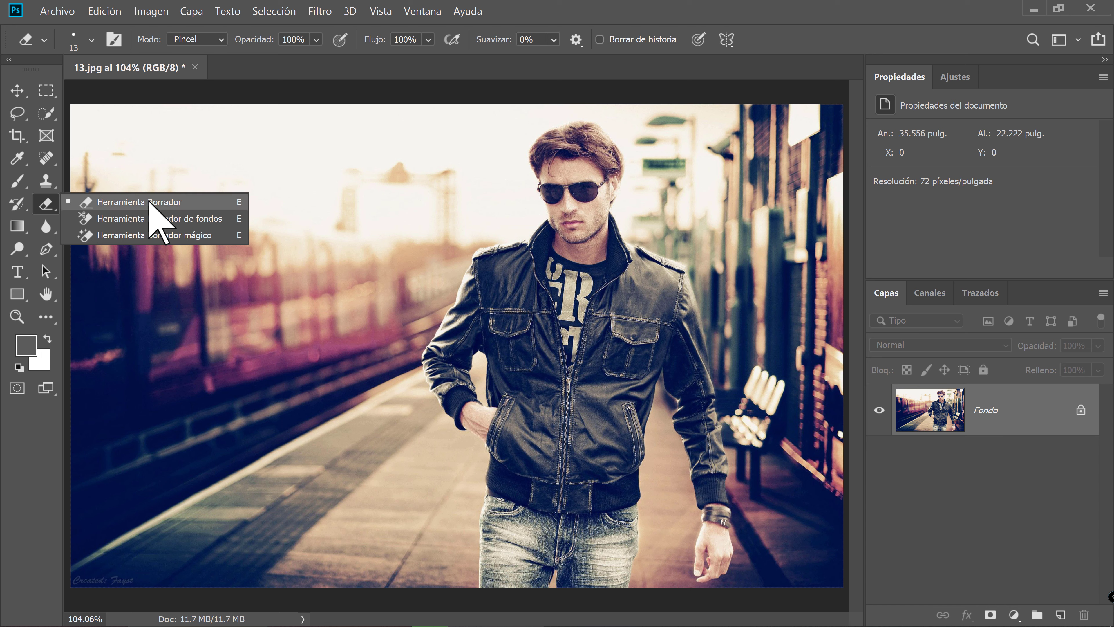
left_click(140, 202)
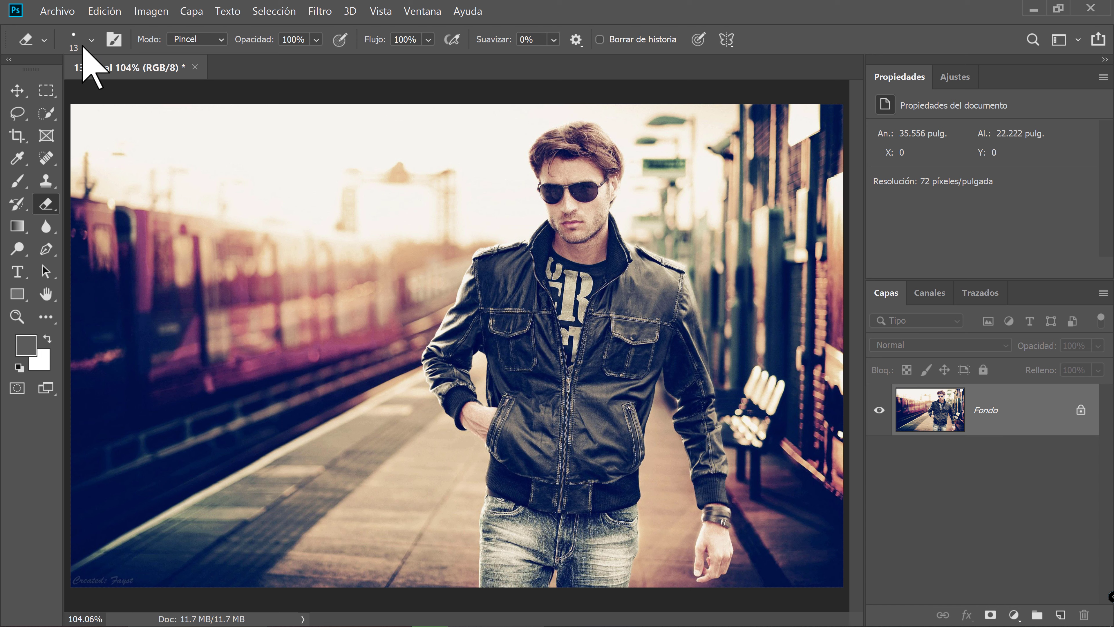
- Set the eraser size to 89 px and erase a wide stroke across the photo's left side
left_click(91, 40)
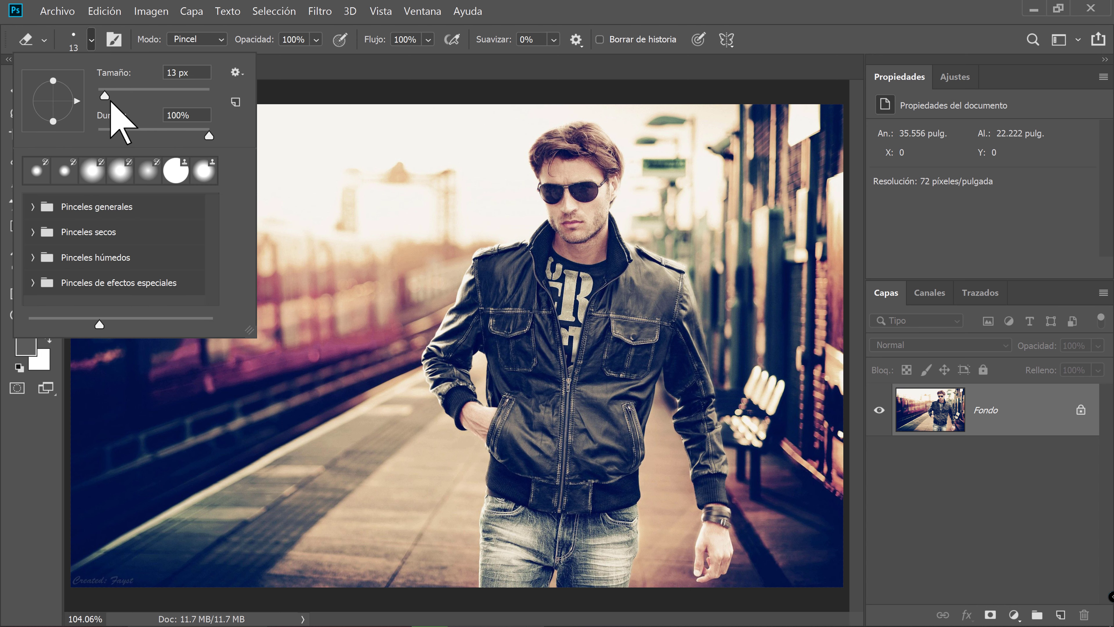
left_click_drag(101, 99, 122, 98)
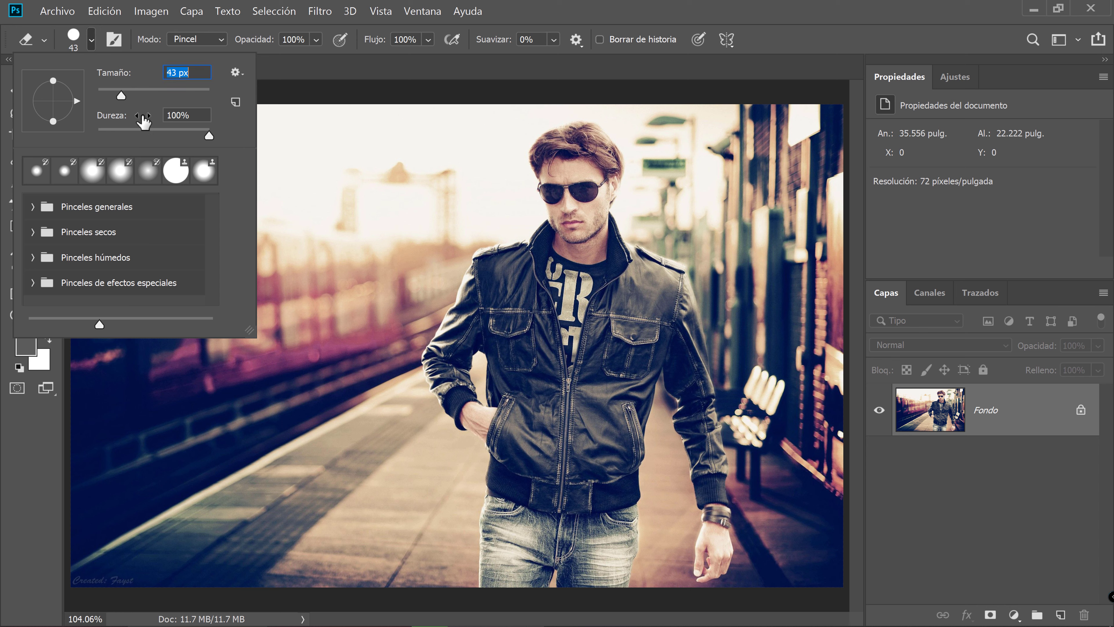
left_click_drag(121, 97, 145, 97)
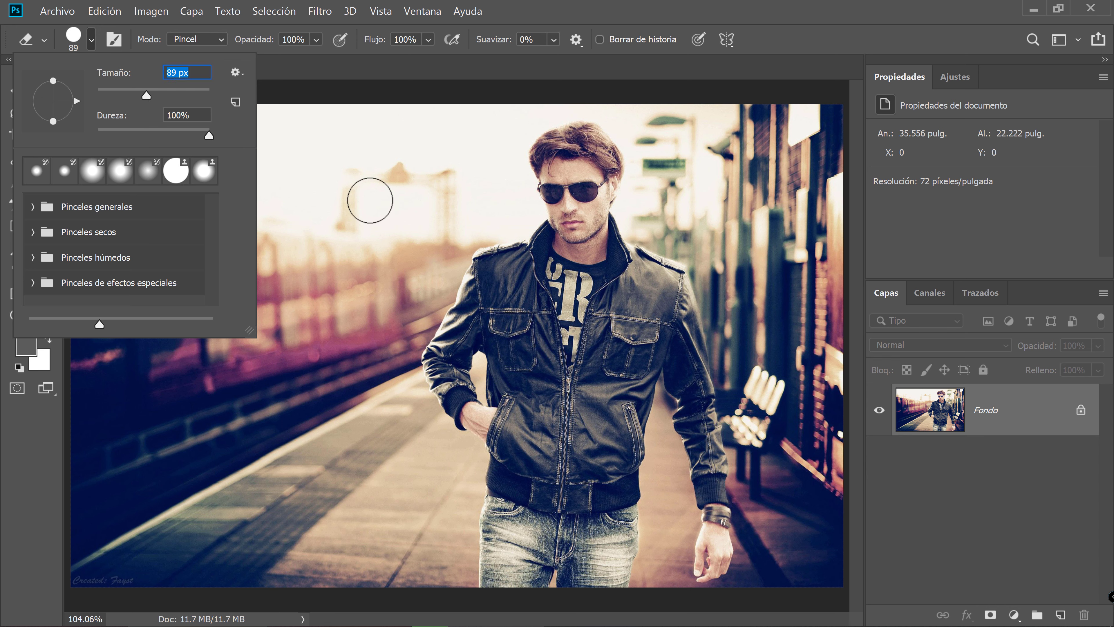
mouse_move(382, 168)
left_mouse_down()
mouse_move(351, 200)
mouse_move(275, 236)
left_mouse_up()
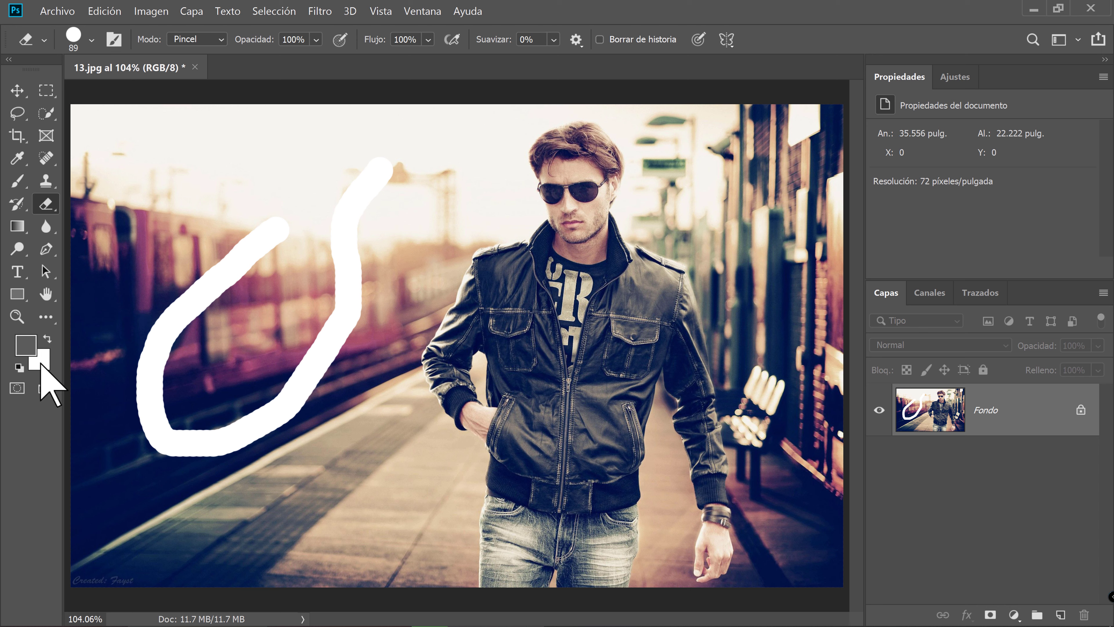
- Reset colours to white foreground and black background, undoing both test erase strokes
key("ctrl+z")
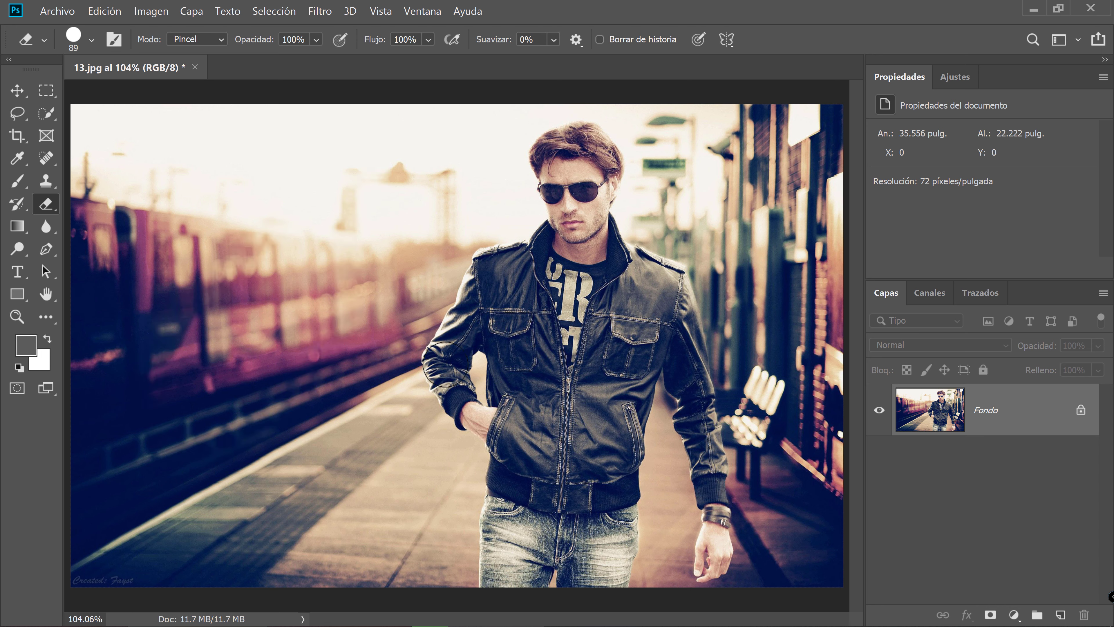
left_click(19, 368)
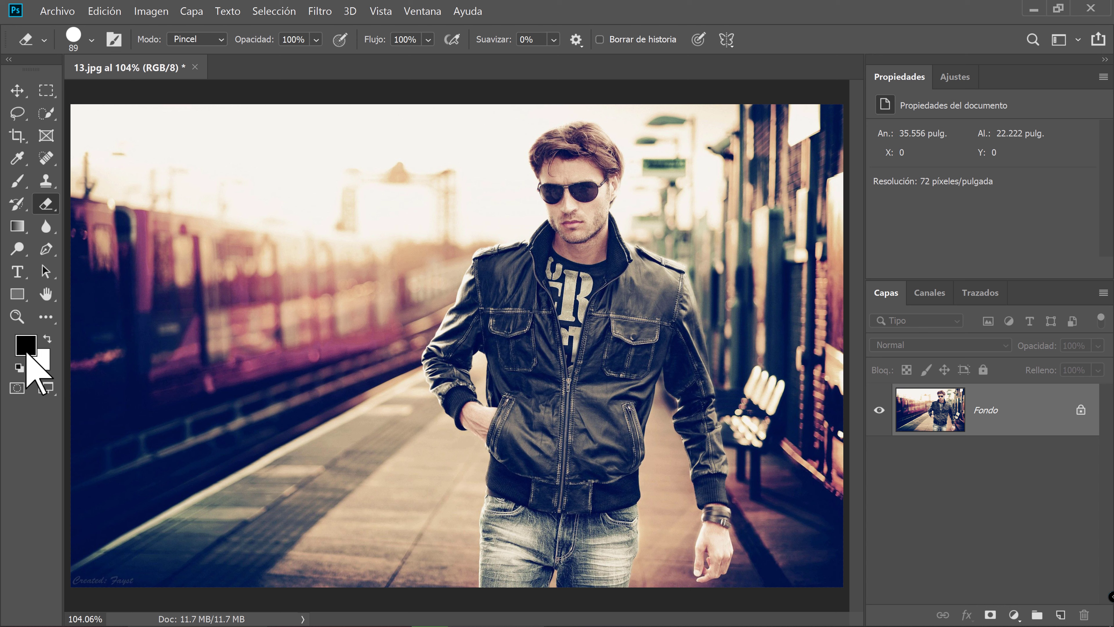
left_click(47, 338)
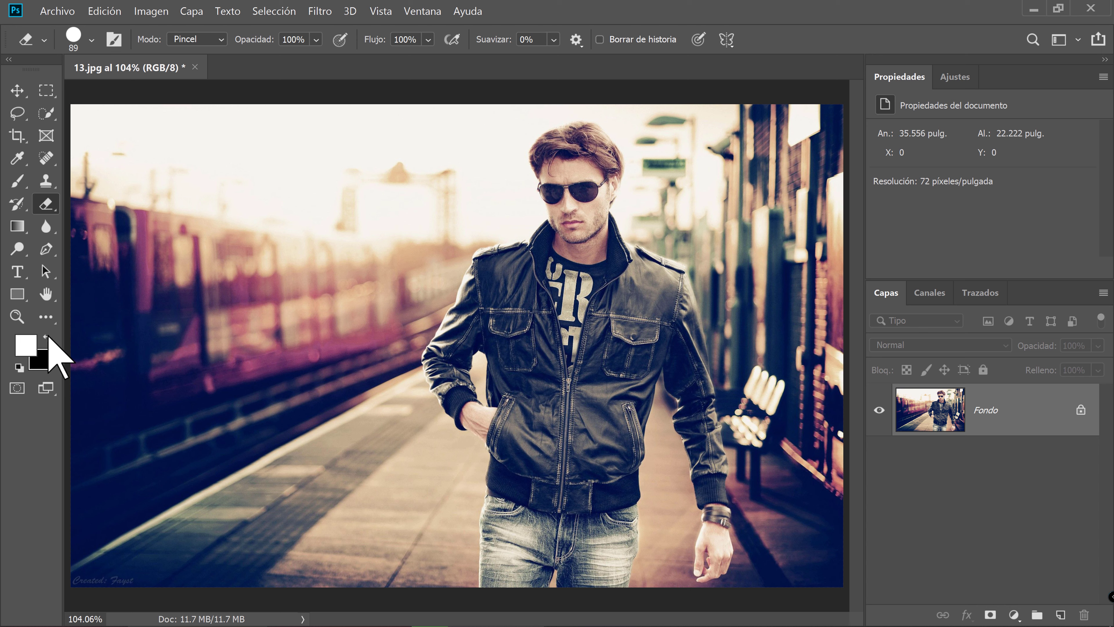
left_click_drag(324, 199, 292, 473)
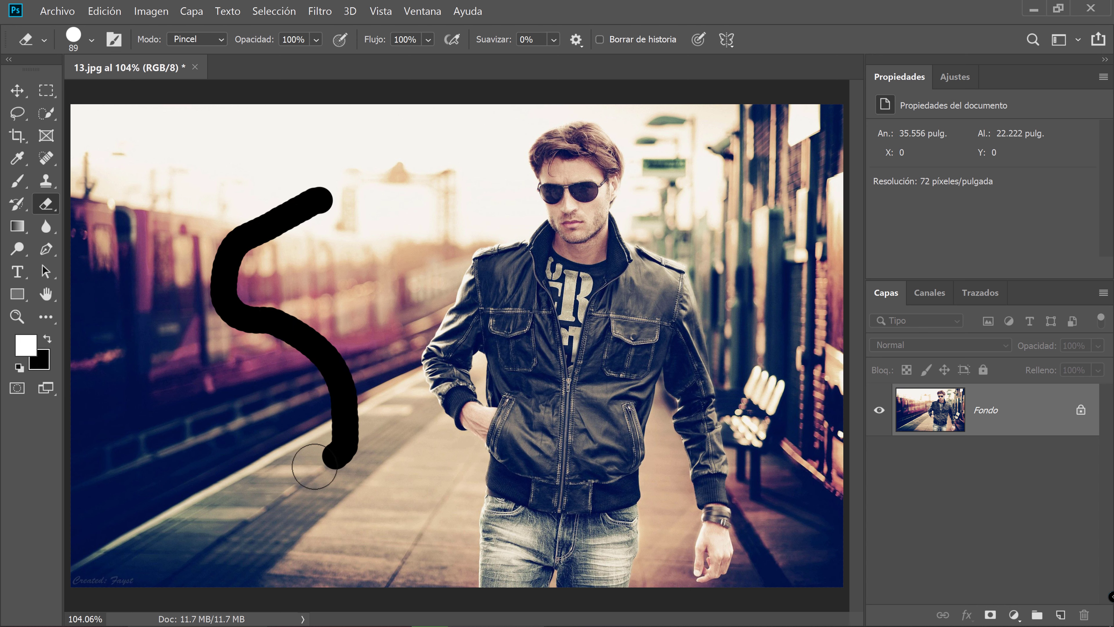
key("ctrl+z")
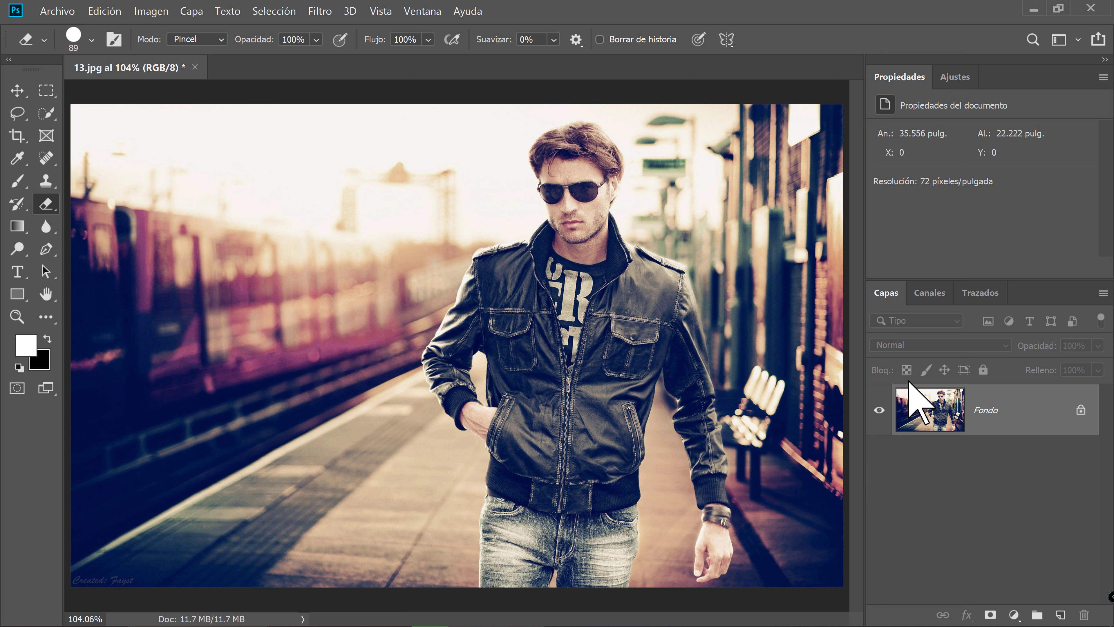
- Convert Fondo into Capa 0 and stack it above a new empty Capa 1
double_click(1015, 417)
left_click(727, 188)
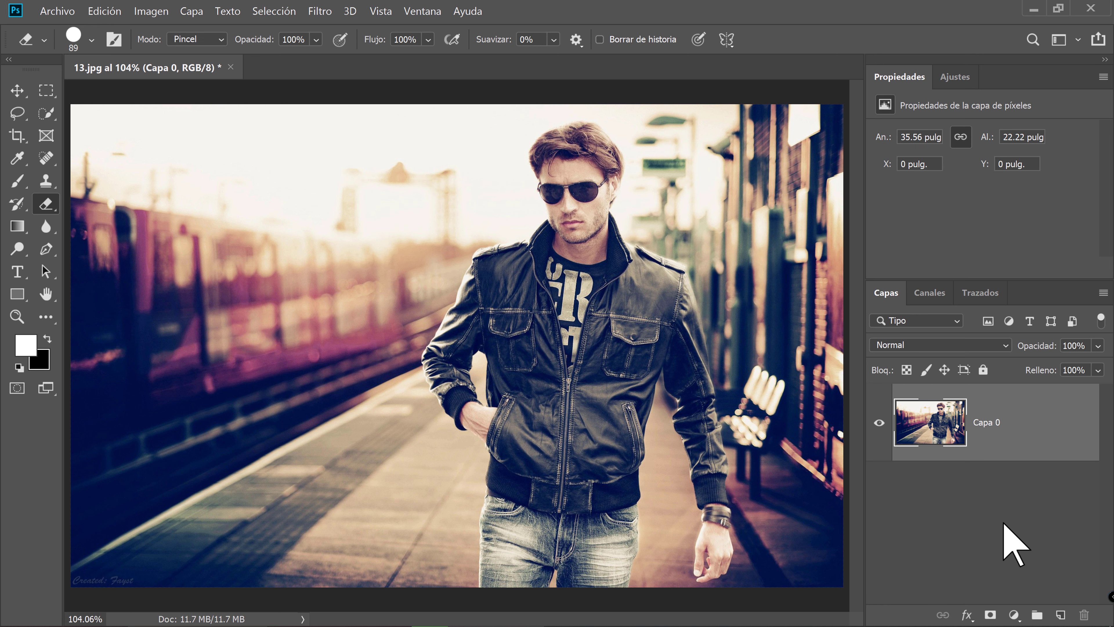
left_click(1060, 615)
left_click_drag(998, 509, 986, 409)
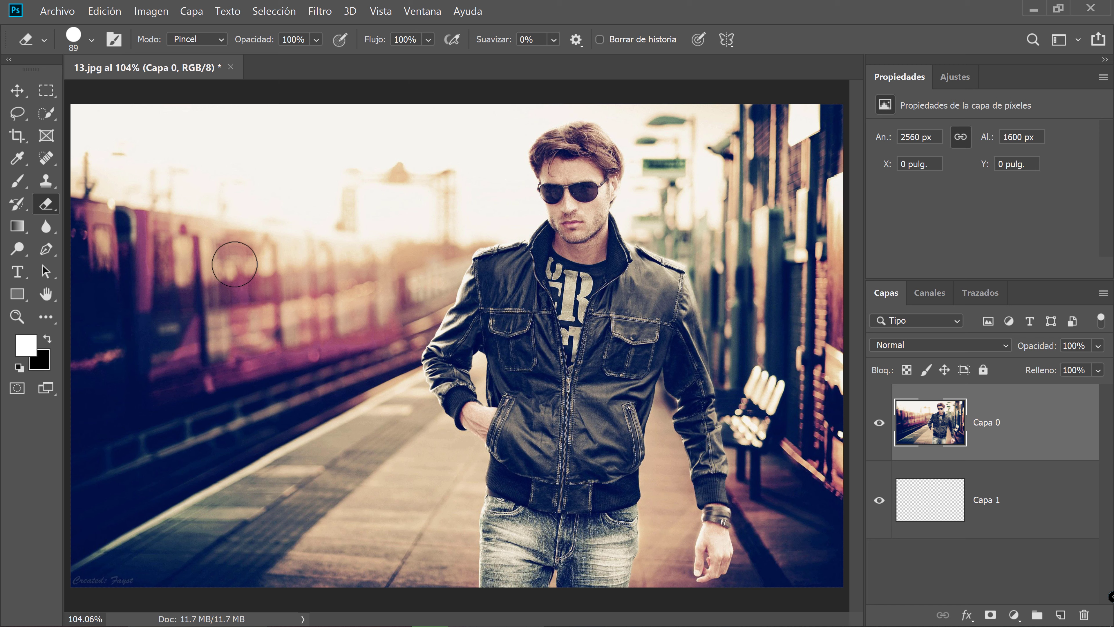
- Test-erase through Capa 0, undo it, and make Capa 1 the active layer
left_click_drag(269, 253, 160, 494)
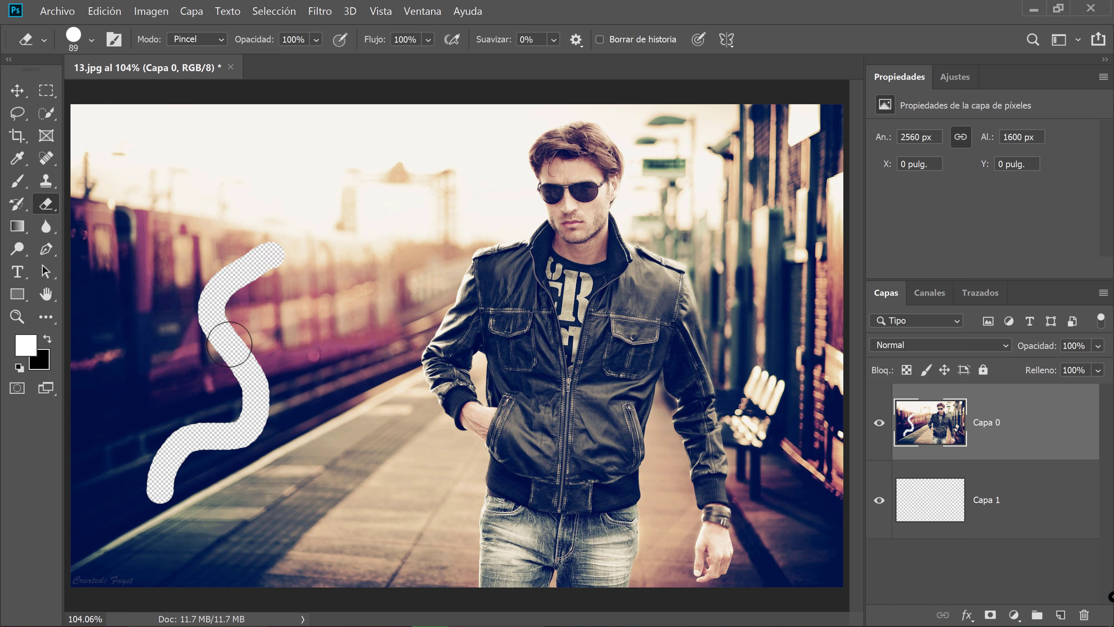
key("ctrl+z")
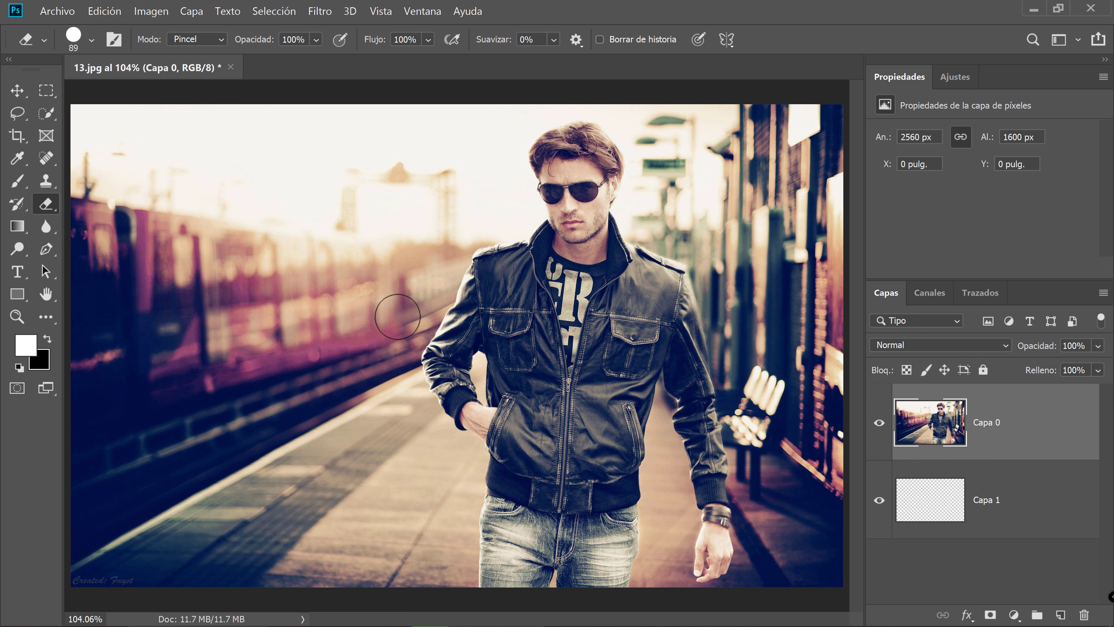
left_click(986, 511)
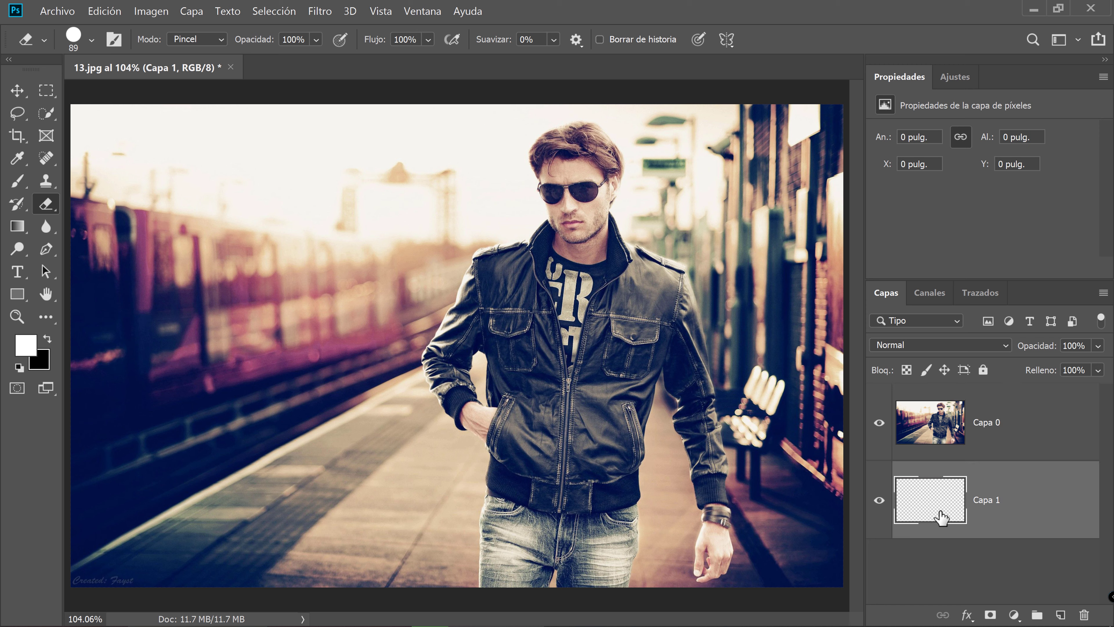
- Place 10.jpg as an embedded layer beneath Capa 0, then reselect Capa 0
left_click(57, 11)
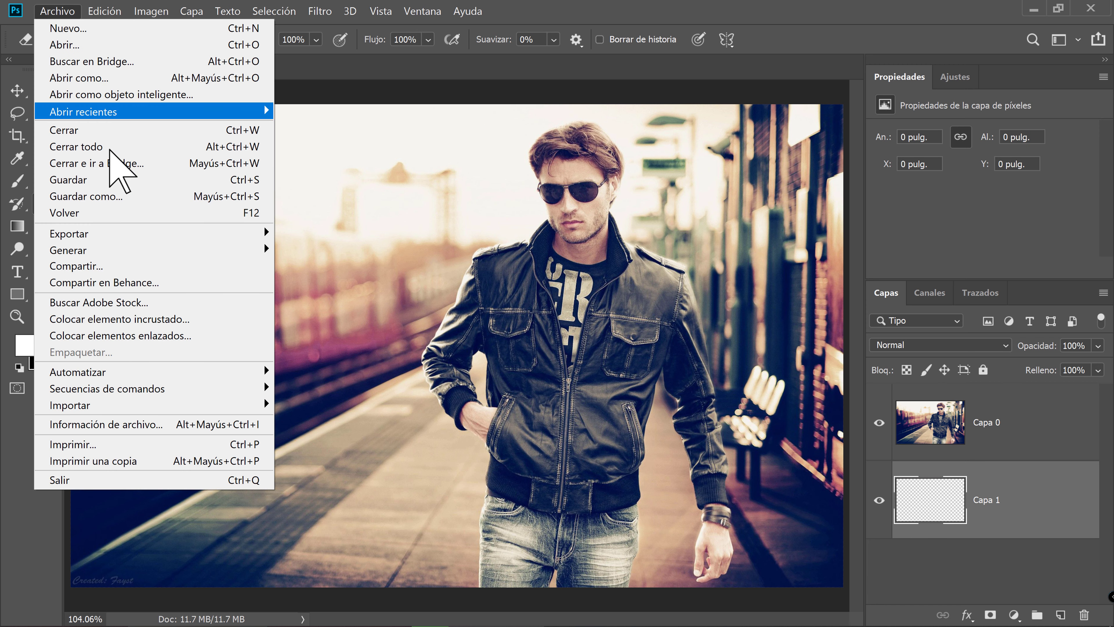
left_click(110, 324)
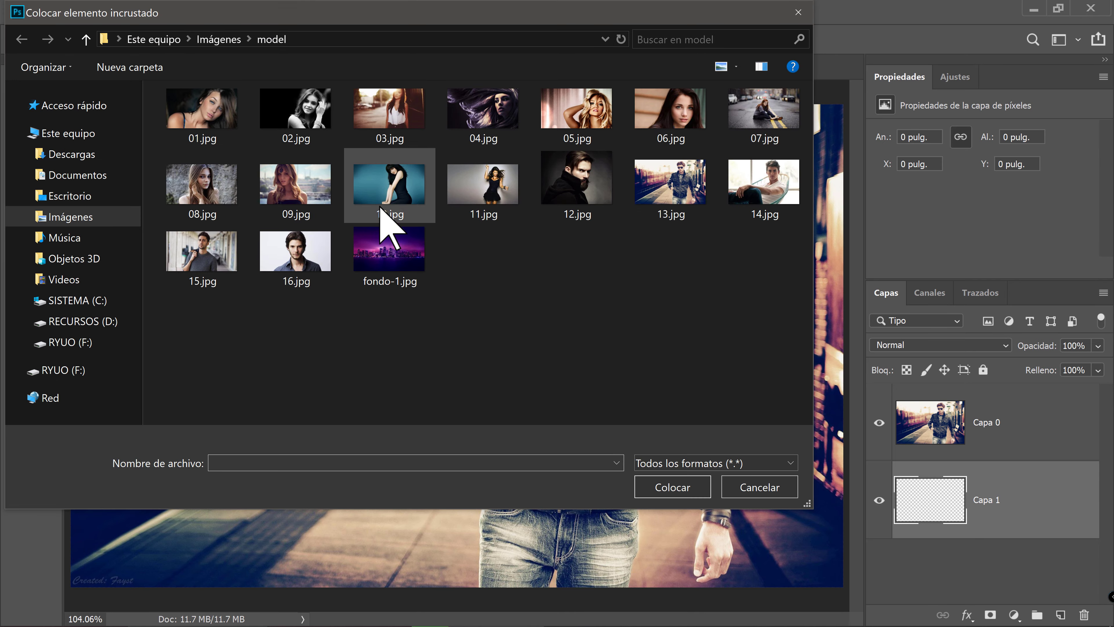
left_click(381, 211)
left_click(660, 487)
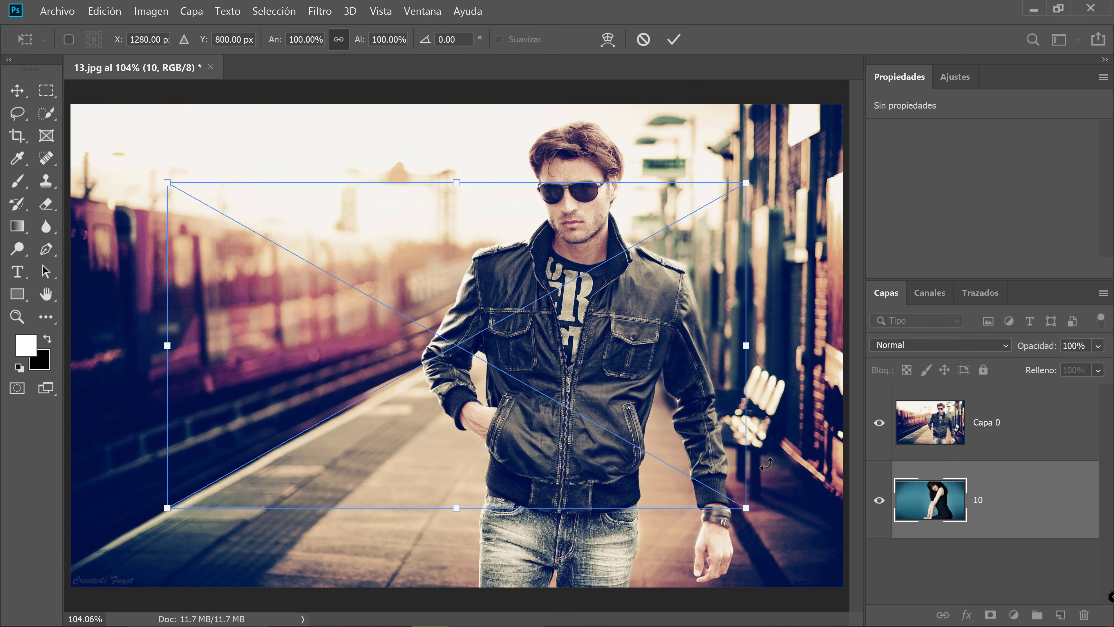
left_click(674, 41)
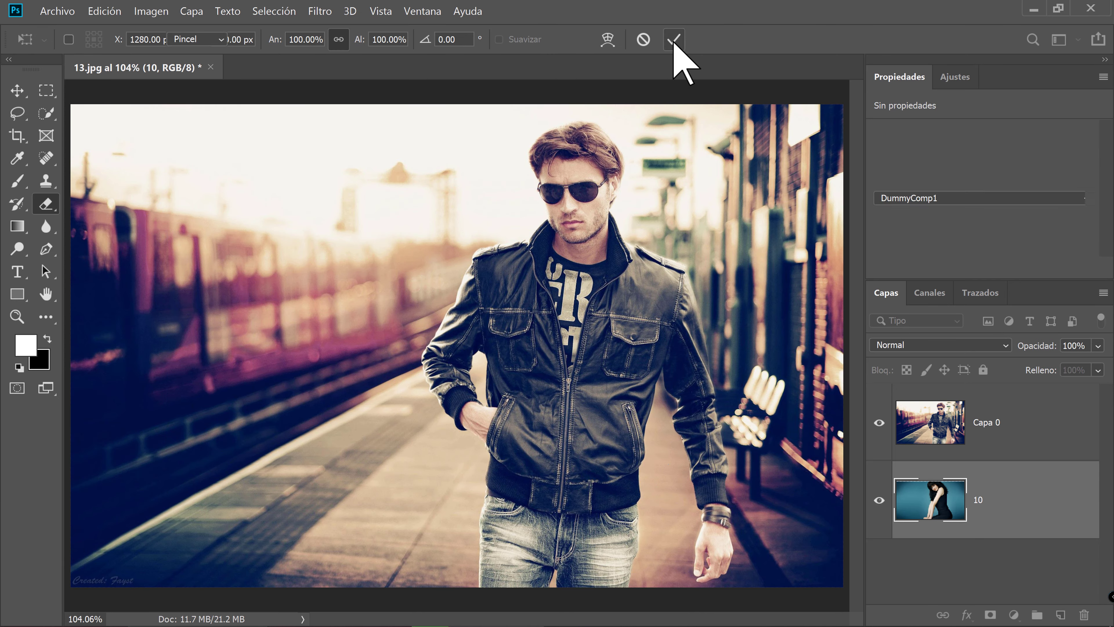
left_click(1004, 421)
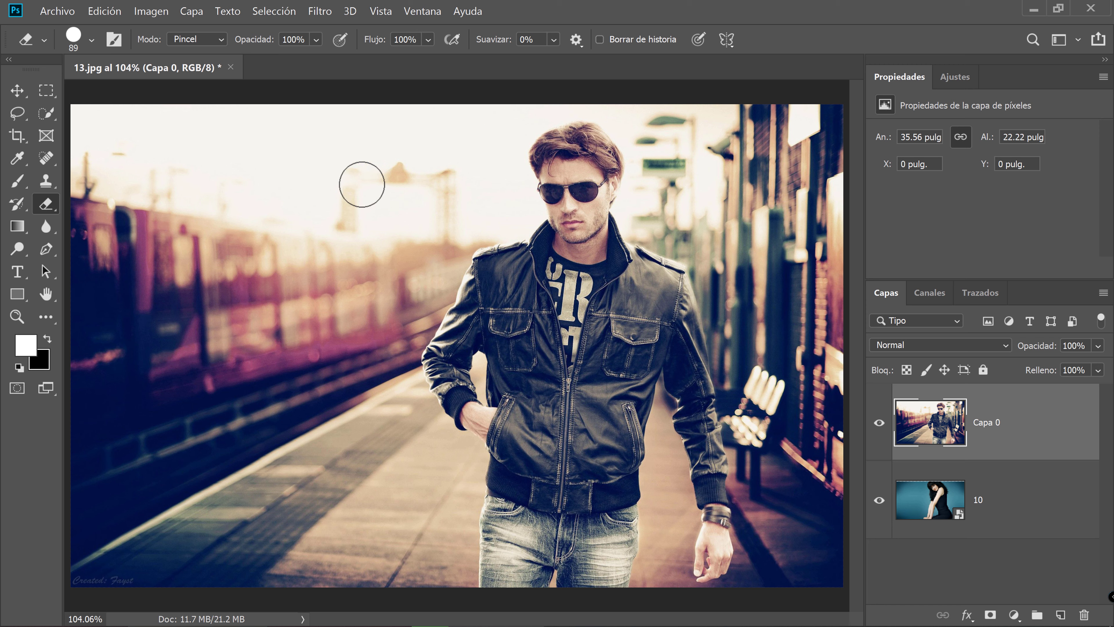
- Set eraser opacity to 53%, test partial erasing that reveals the woman, then undo it all
mouse_move(361, 185)
left_mouse_down()
mouse_move(333, 313)
mouse_move(496, 202)
mouse_move(553, 180)
left_mouse_up()
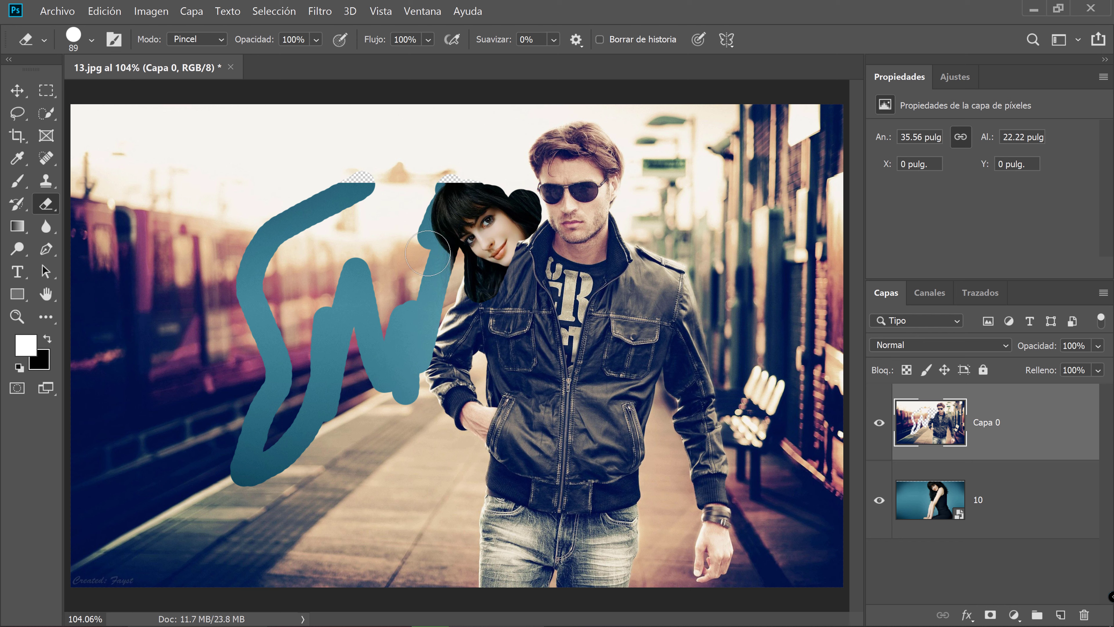
key("ctrl+z")
key("ctrl+z")
key("ctrl+z")
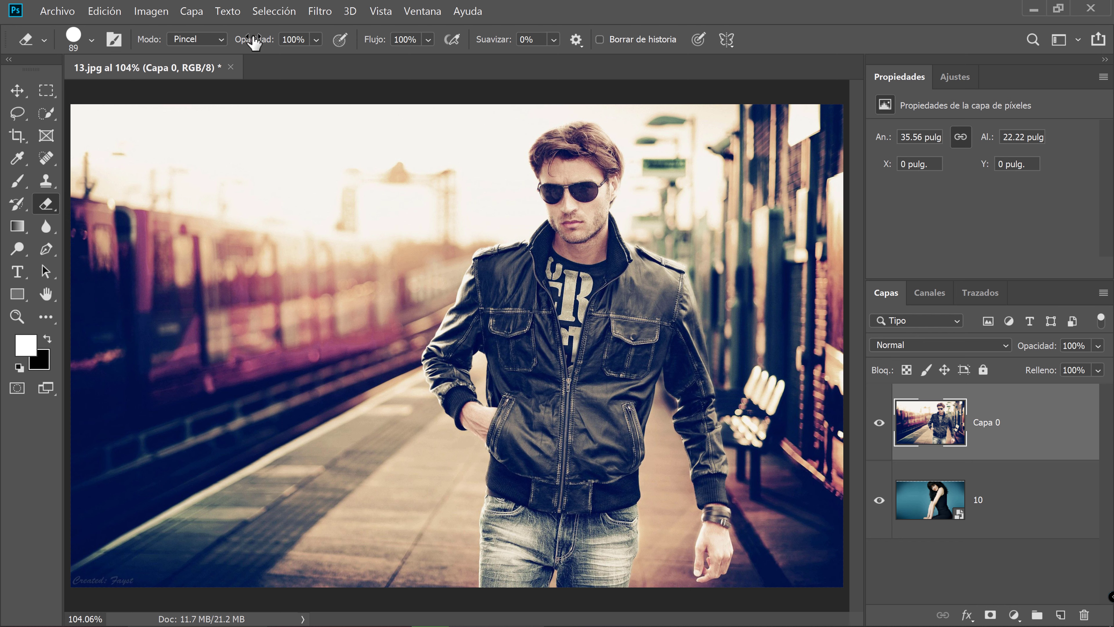
left_click_drag(268, 39, 245, 41)
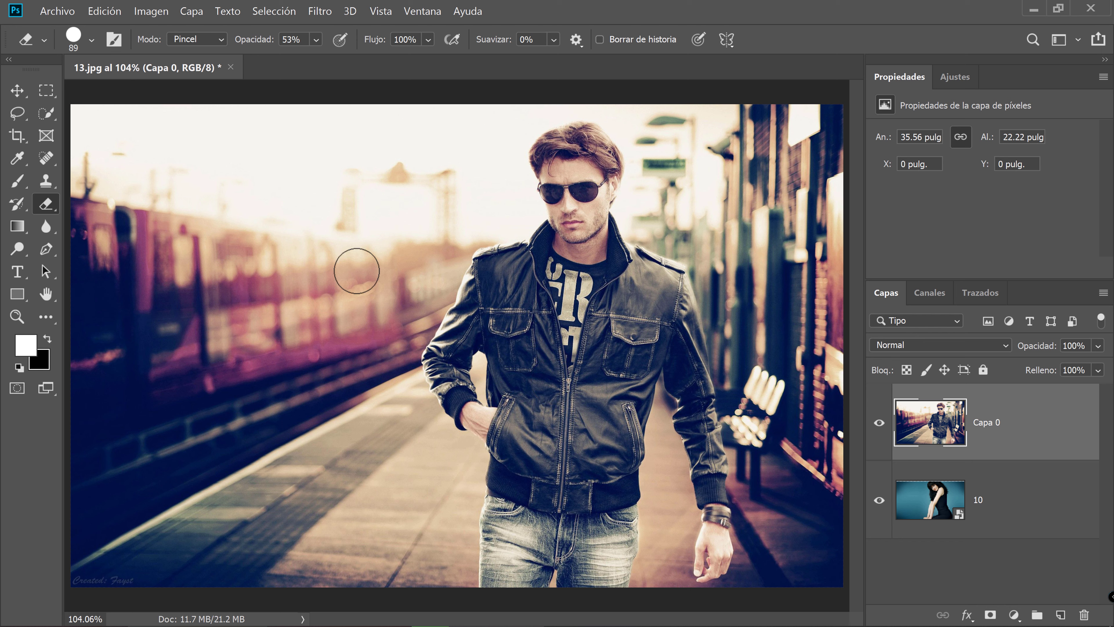
left_click_drag(357, 265, 327, 434)
mouse_move(391, 309)
left_mouse_down()
mouse_move(499, 208)
mouse_move(489, 251)
left_mouse_up()
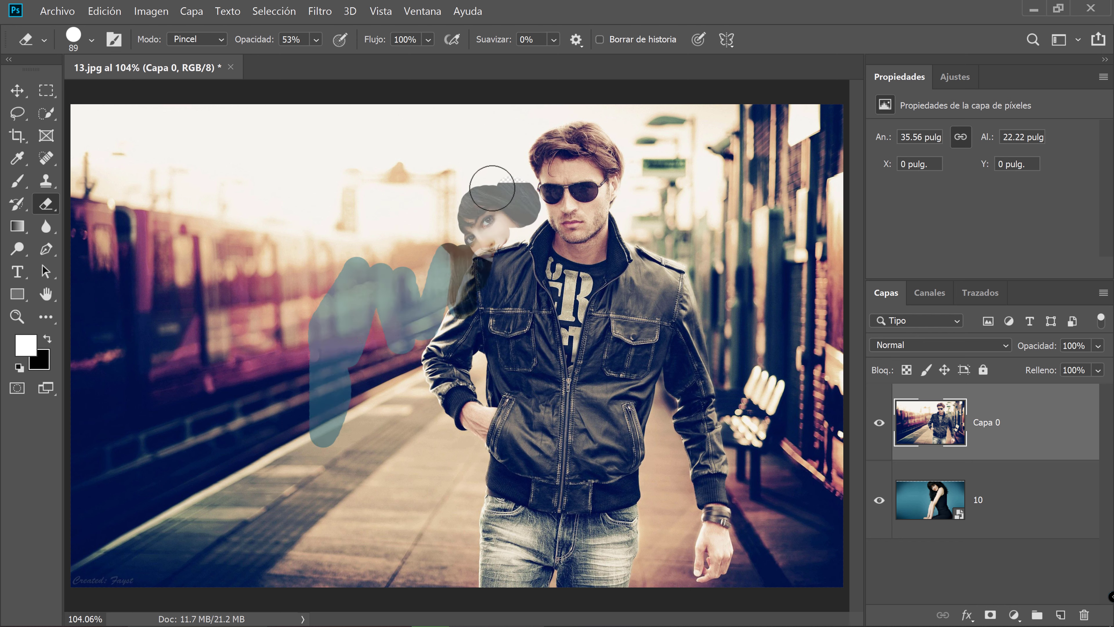
key("ctrl+z")
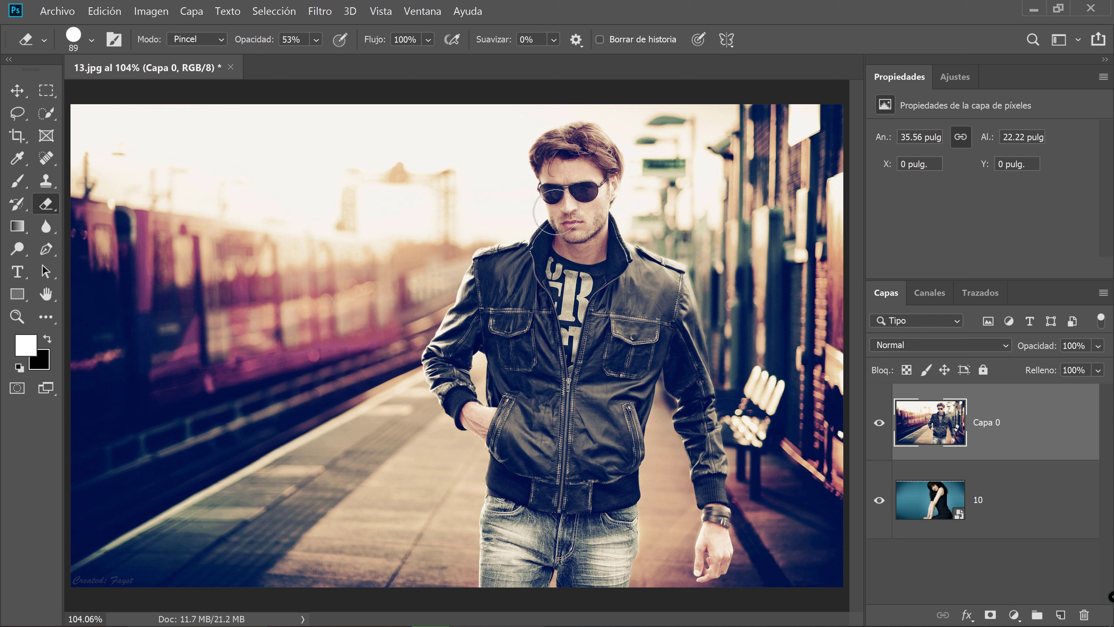
- Restore 100% eraser opacity, test and undo Cuadrado mode, then return to Pincel mode
left_click_drag(246, 38, 335, 44)
left_click(224, 40)
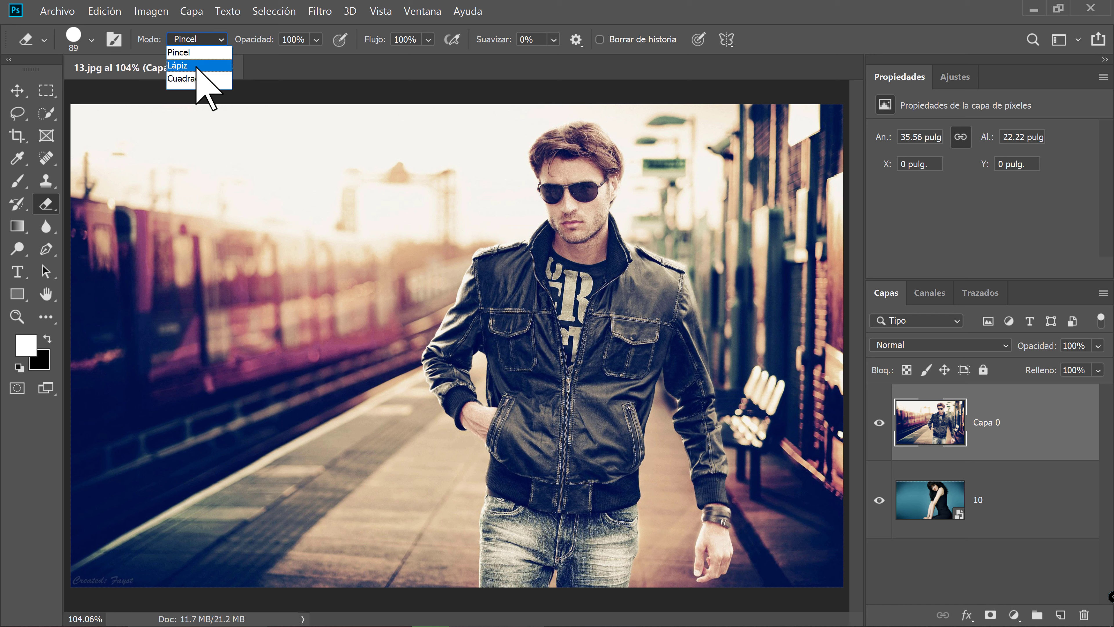
left_click(204, 79)
mouse_move(360, 279)
left_mouse_down()
mouse_move(311, 277)
mouse_move(407, 280)
mouse_move(480, 216)
mouse_move(458, 228)
mouse_move(456, 199)
mouse_move(493, 193)
mouse_move(421, 193)
mouse_move(442, 220)
mouse_move(501, 226)
left_mouse_up()
key("ctrl+z")
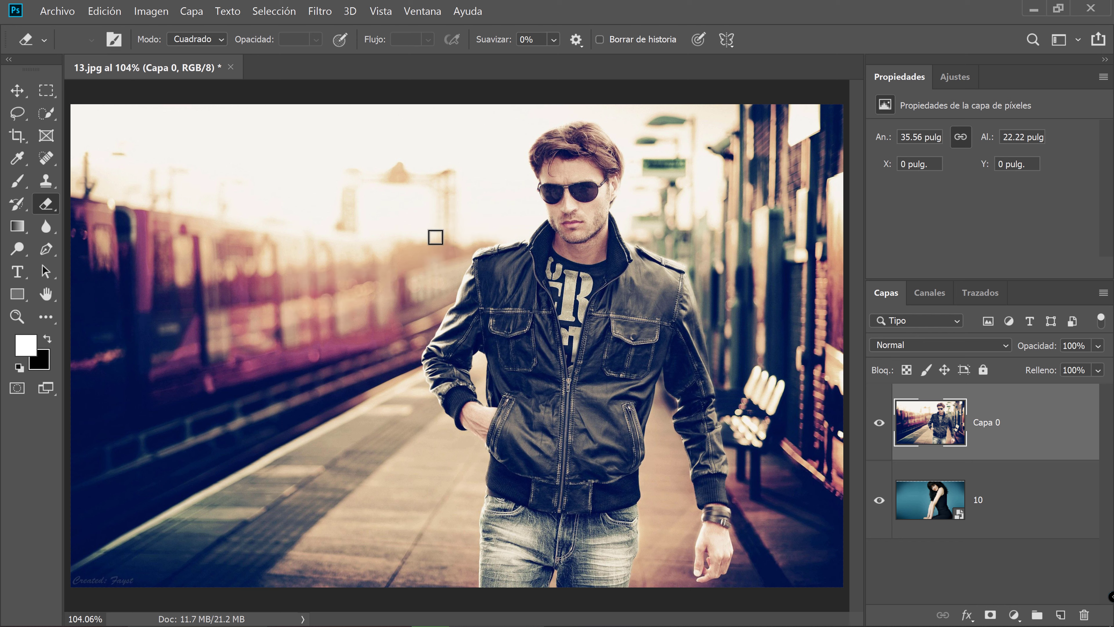
left_click(206, 41)
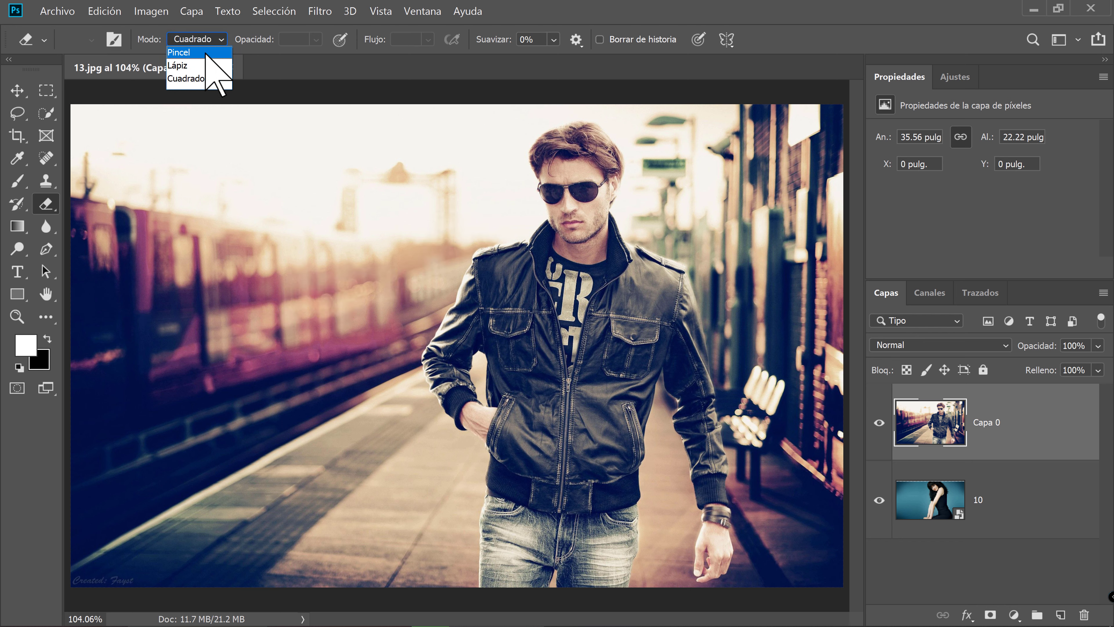
left_click(206, 53)
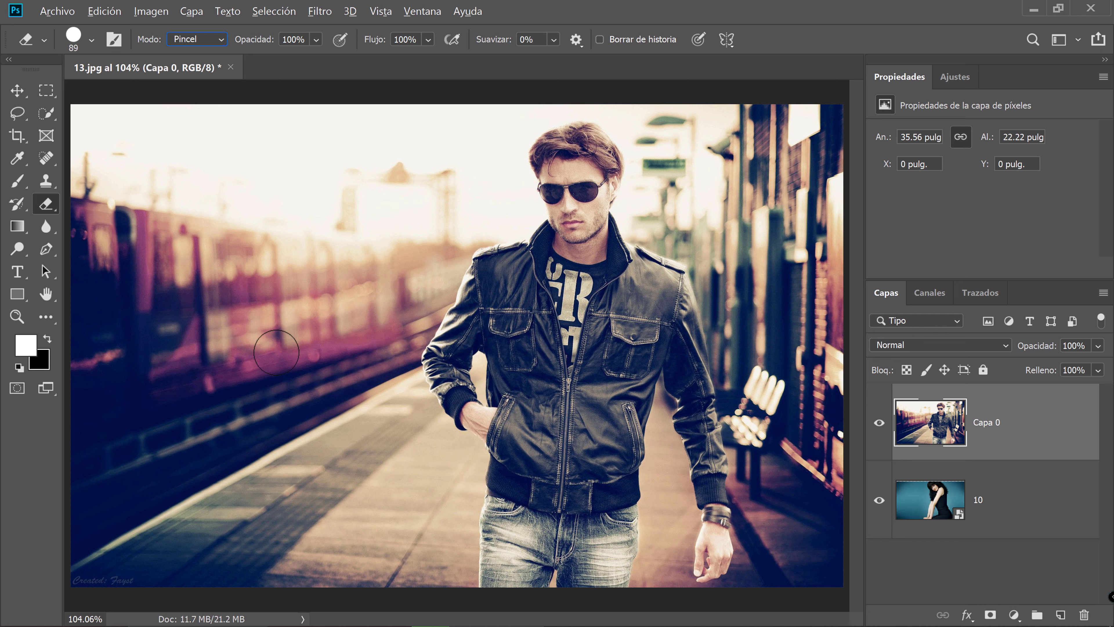
- Enlarge the eraser to 395 px, test-erase to reveal the woman, compare layers, then undo everything
mouse_move(276, 352)
left_mouse_down()
mouse_move(416, 351)
mouse_move(301, 362)
mouse_move(381, 371)
mouse_move(414, 349)
mouse_move(434, 259)
mouse_move(417, 509)
mouse_move(408, 263)
mouse_move(415, 186)
mouse_move(422, 303)
mouse_move(422, 178)
left_mouse_up()
mouse_move(341, 224)
left_mouse_down()
mouse_move(323, 335)
mouse_move(398, 286)
mouse_move(487, 257)
mouse_move(460, 212)
mouse_move(534, 155)
mouse_move(443, 229)
mouse_move(478, 329)
mouse_move(398, 410)
mouse_move(467, 315)
mouse_move(435, 274)
left_mouse_up()
left_click(880, 423)
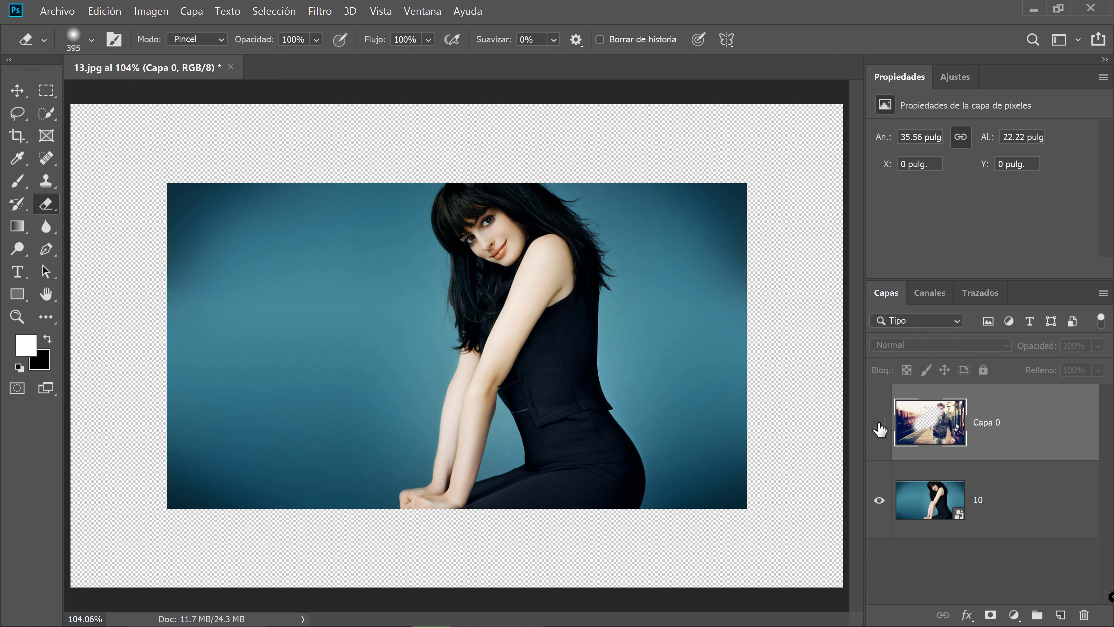
left_click(879, 422)
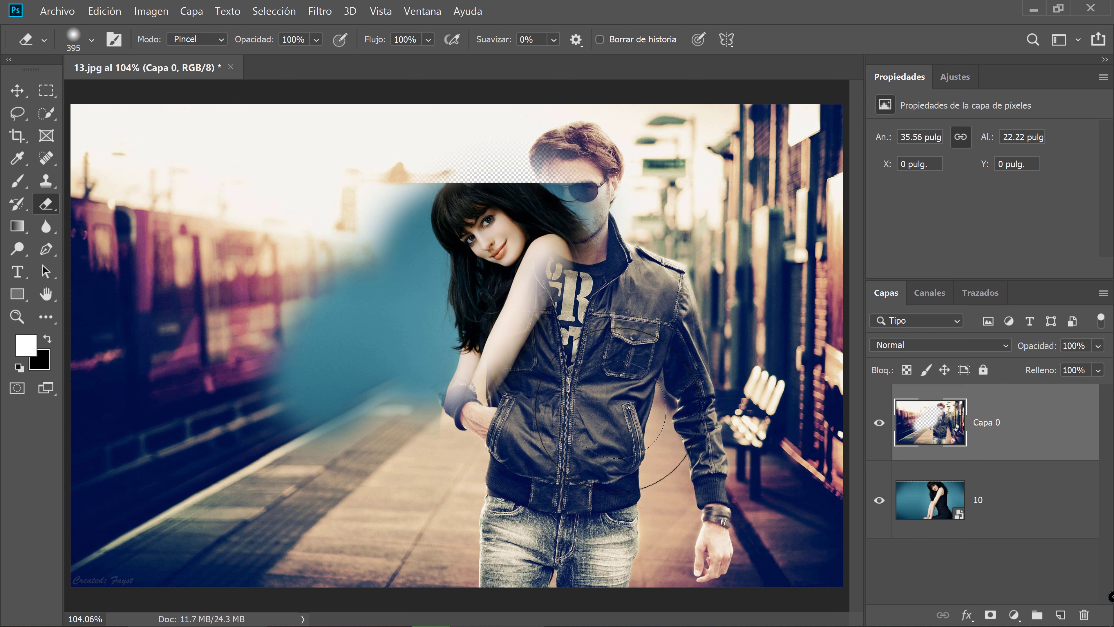
key("ctrl+comma")
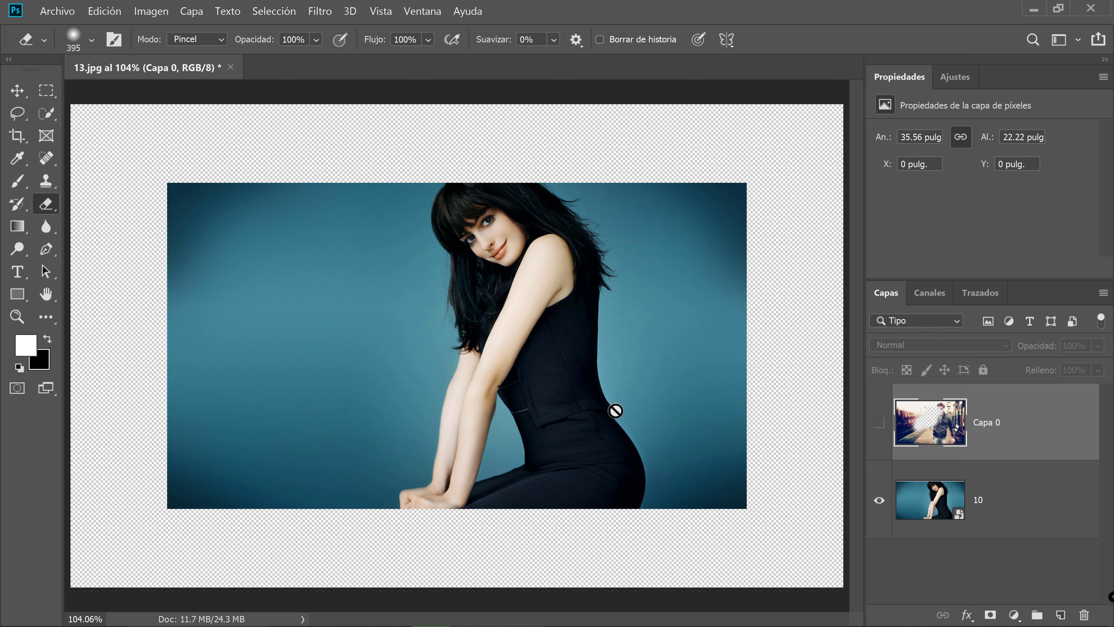
key("ctrl+comma")
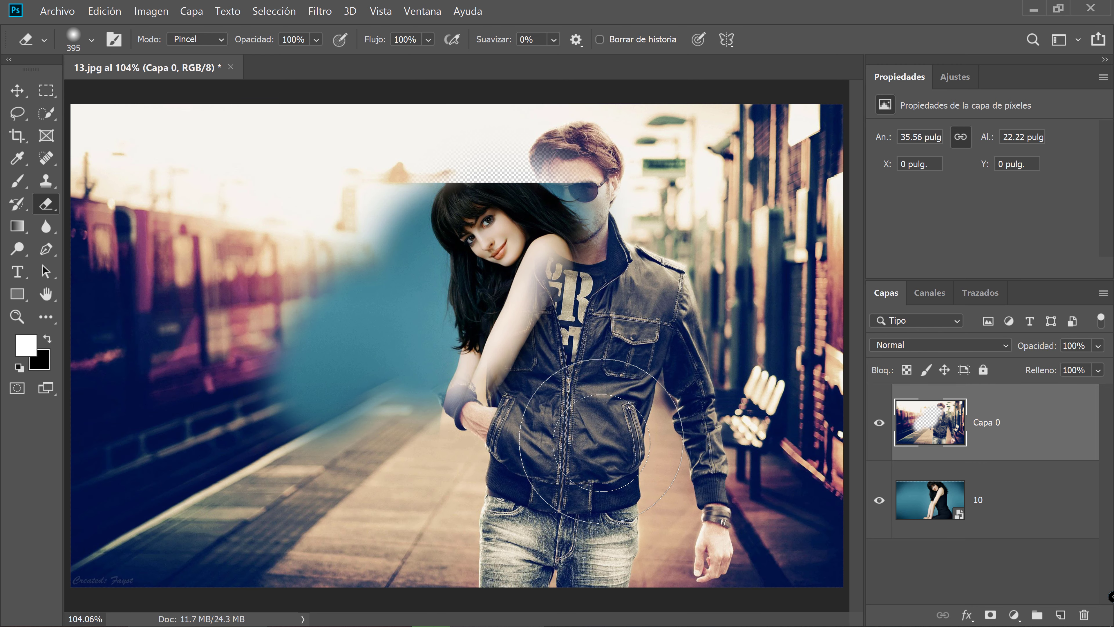
key("ctrl+z")
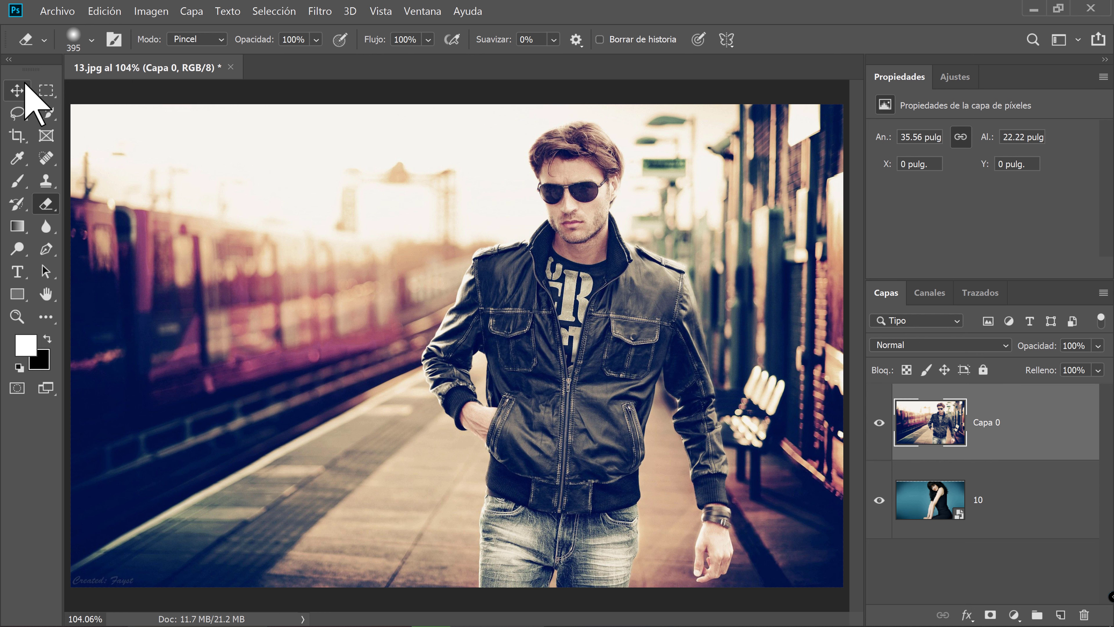
- Keep the standard eraser and add a white layer mask to Capa 0
right_click(48, 206)
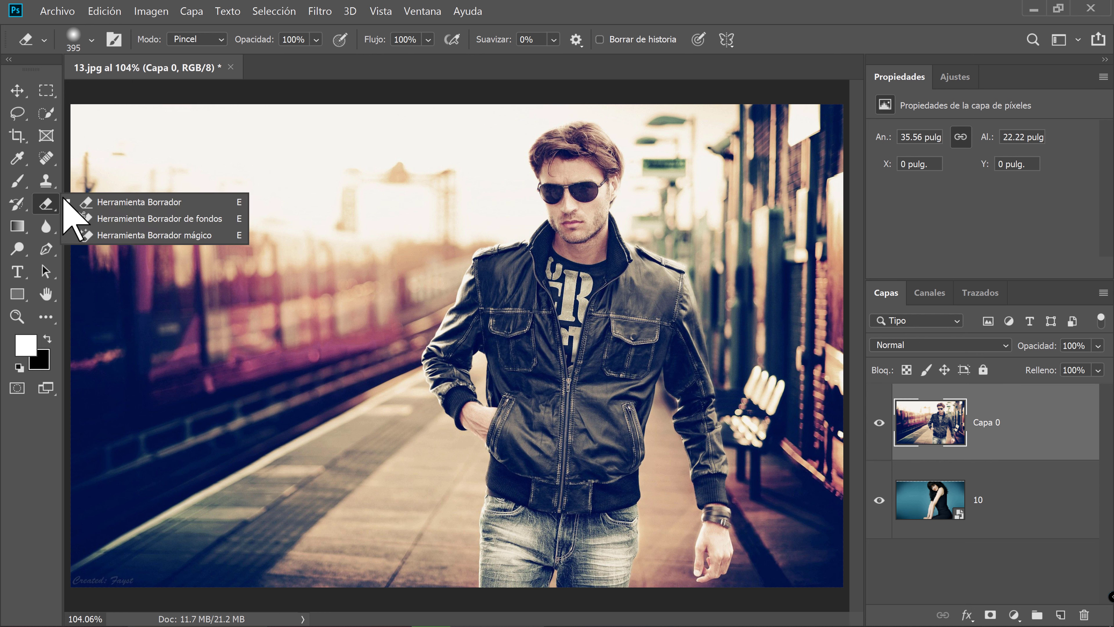
left_click(112, 201)
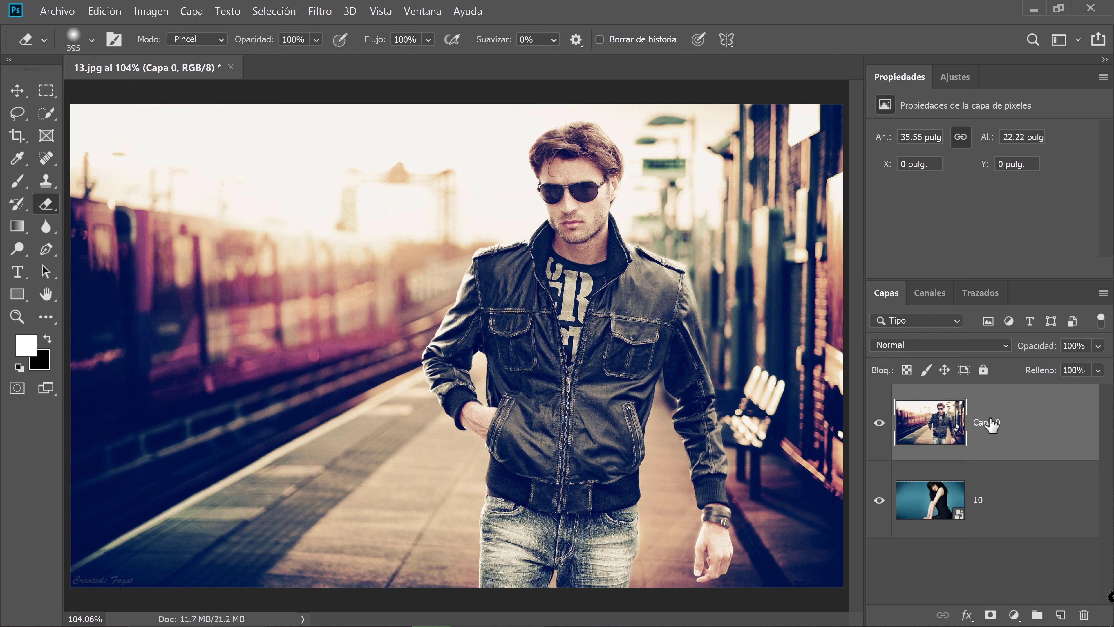
left_click(990, 616)
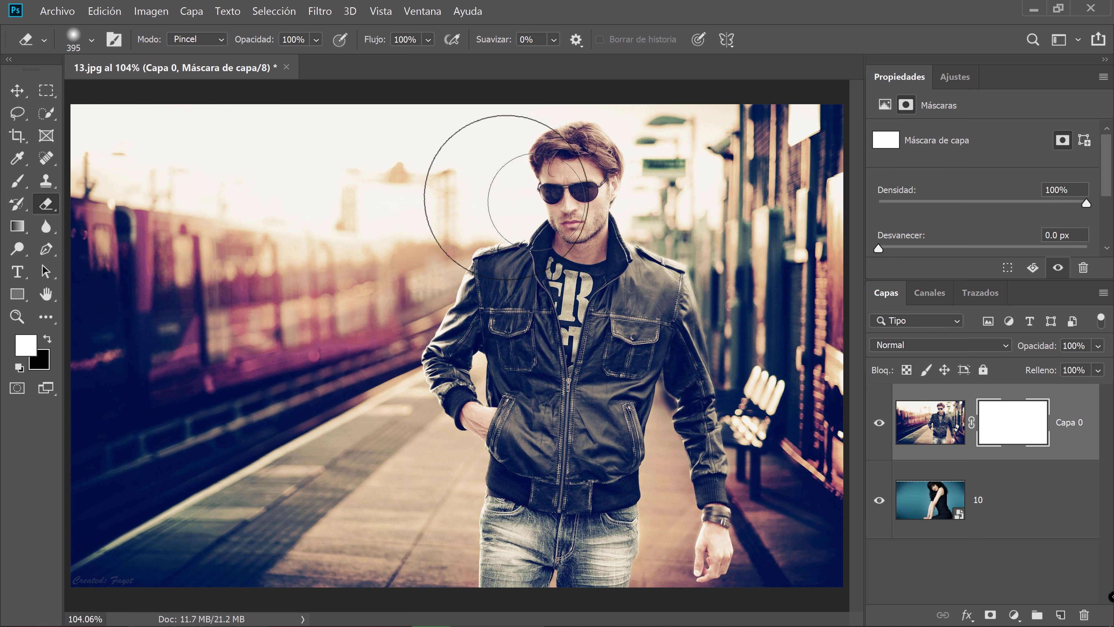
- Paint Capa 0's mask black to reveal the woman's face and arms, then white to hide the teal
left_click(18, 181)
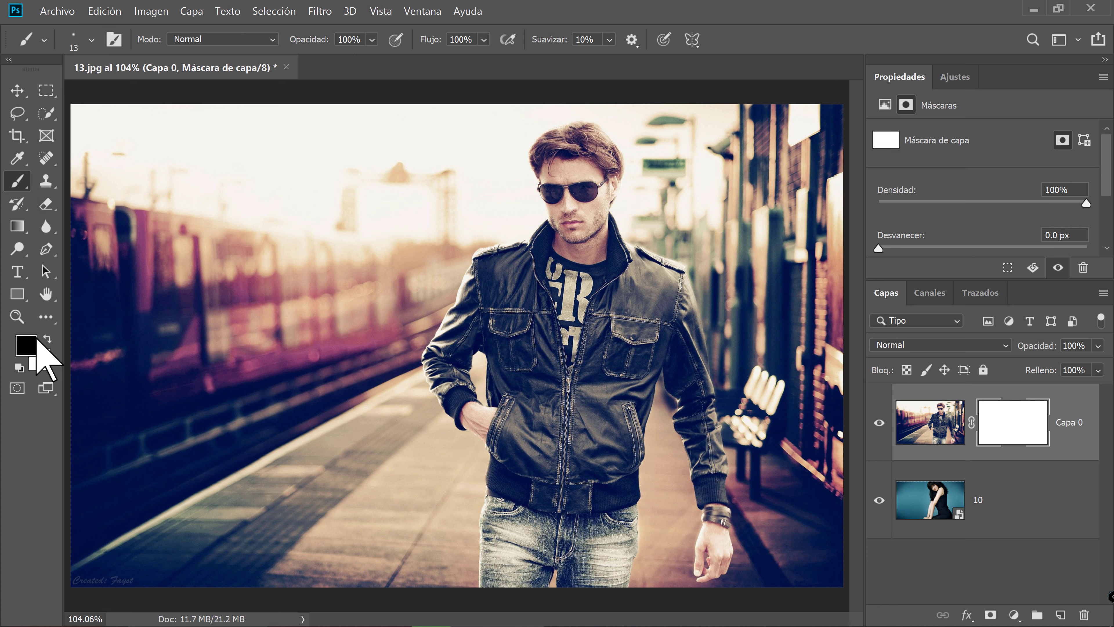
right_click(421, 309)
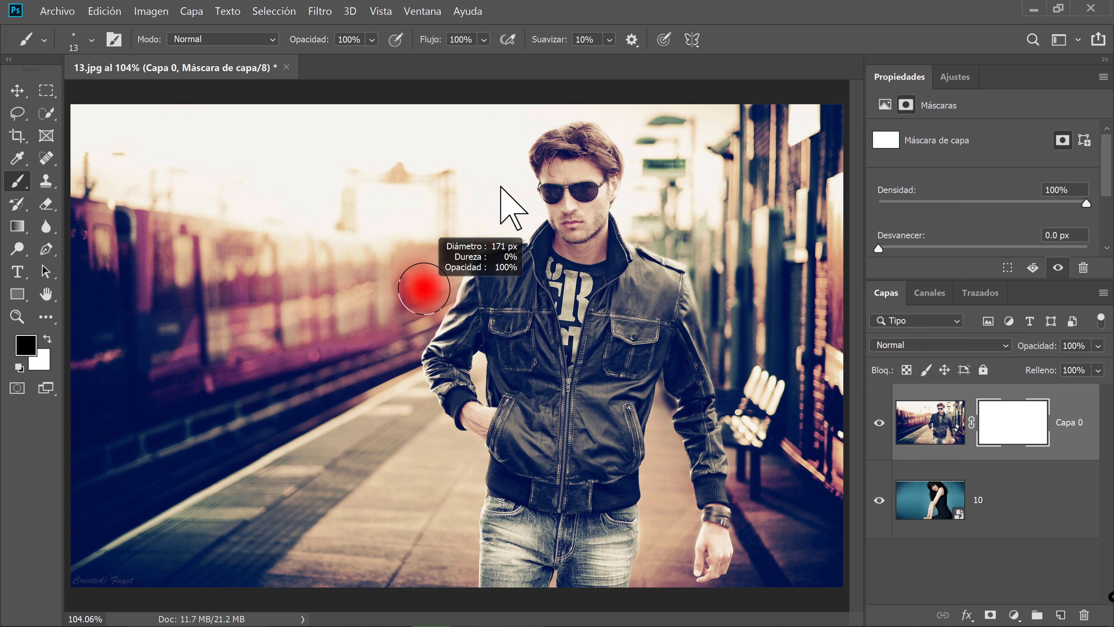
mouse_move(483, 202)
left_mouse_down()
mouse_move(438, 249)
mouse_move(473, 199)
mouse_move(423, 219)
mouse_move(406, 286)
mouse_move(436, 284)
mouse_move(386, 356)
mouse_move(405, 244)
mouse_move(386, 260)
left_mouse_up()
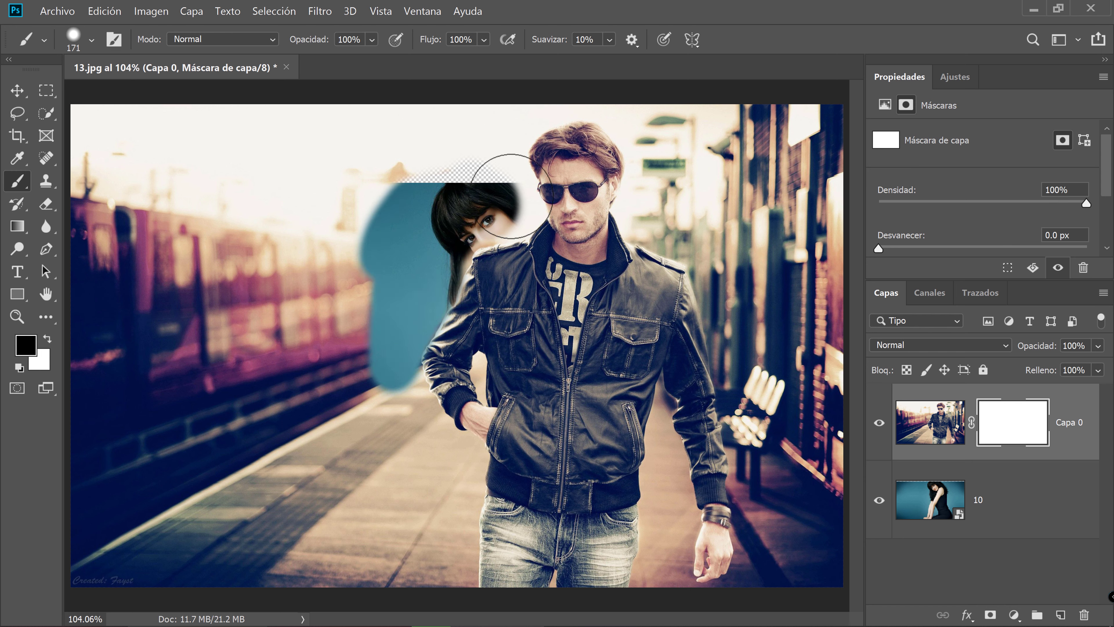
left_click_drag(511, 196, 496, 227)
mouse_move(385, 219)
left_mouse_down()
mouse_move(386, 348)
mouse_move(380, 187)
mouse_move(442, 501)
mouse_move(417, 448)
mouse_move(368, 460)
mouse_move(373, 442)
mouse_move(396, 485)
left_mouse_up()
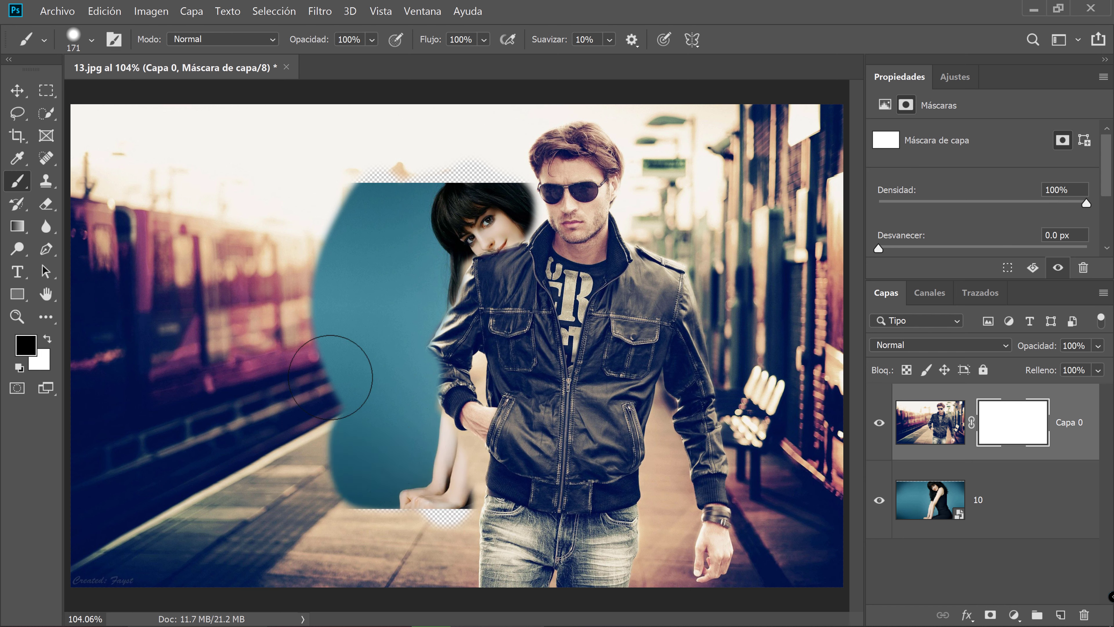
left_click_drag(330, 377, 331, 348)
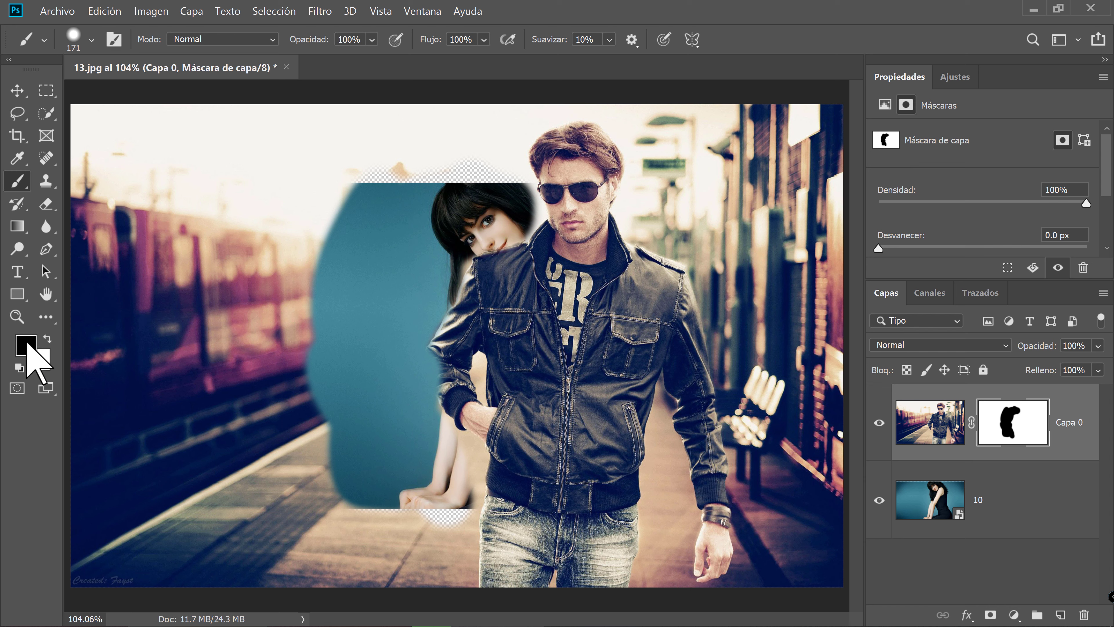
mouse_move(347, 280)
left_mouse_down()
mouse_move(323, 241)
mouse_move(368, 256)
mouse_move(398, 187)
mouse_move(400, 271)
mouse_move(311, 331)
mouse_move(348, 348)
mouse_move(416, 255)
left_mouse_up()
mouse_move(332, 354)
left_mouse_down()
mouse_move(324, 443)
mouse_move(353, 509)
mouse_move(377, 367)
mouse_move(398, 460)
mouse_move(412, 290)
left_mouse_up()
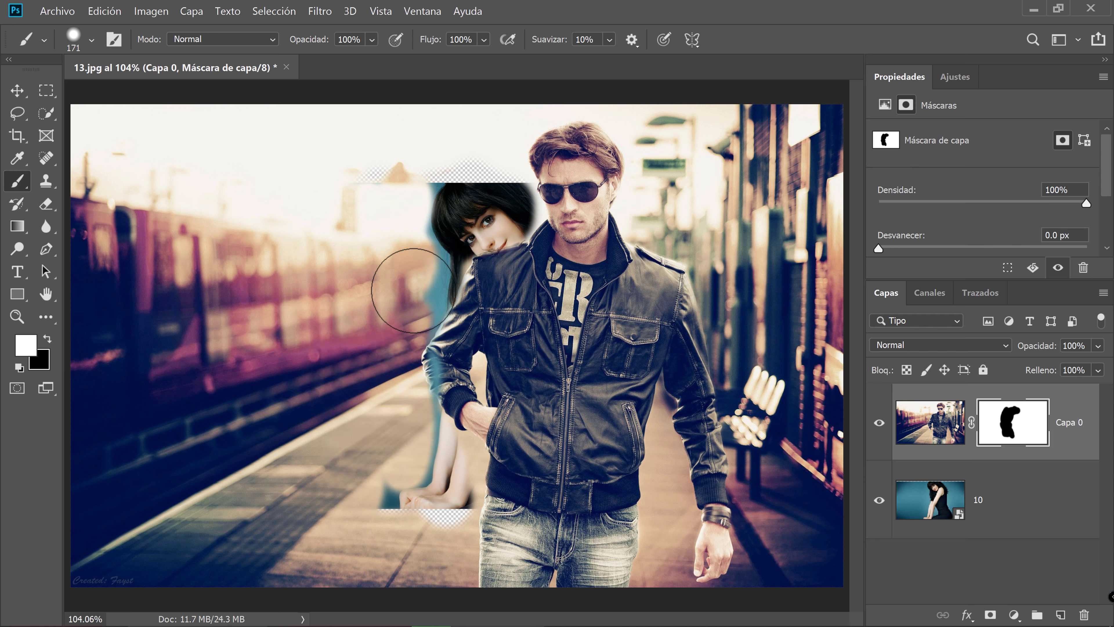